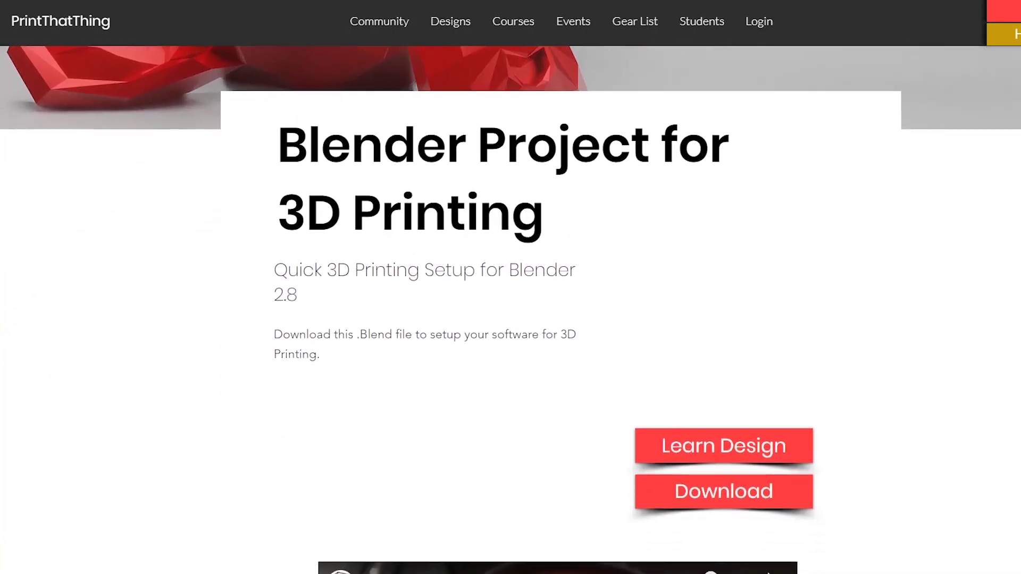
- Scroll the PrintThatThing page down to the .Blend download button and embedded tutorial video
{"action": "scroll", "coordinate": [511, 308], "scroll_direction": "down", "scroll_amount": 4}
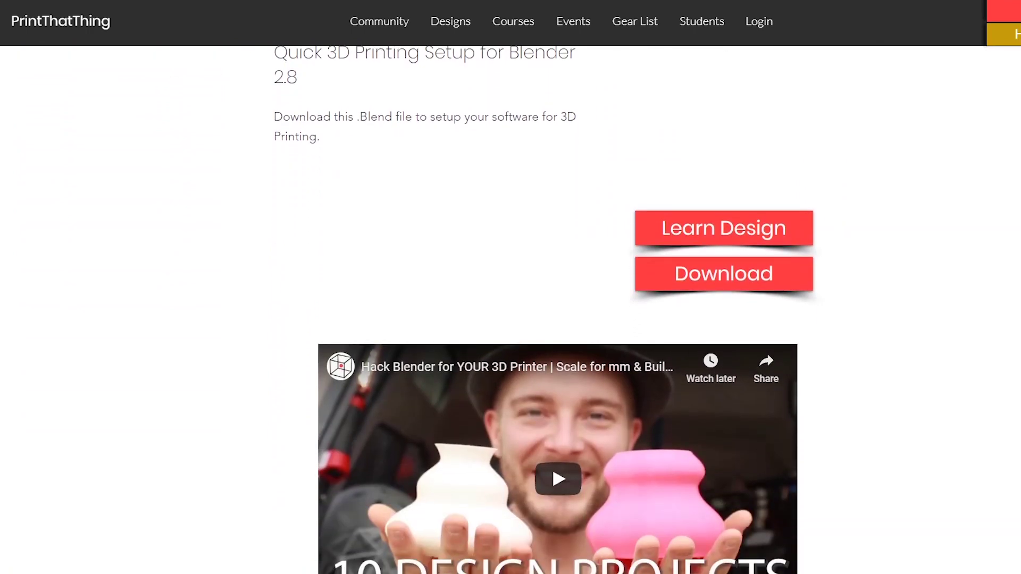
{"action": "scroll", "coordinate": [818, 234], "scroll_direction": "down", "scroll_amount": 2}
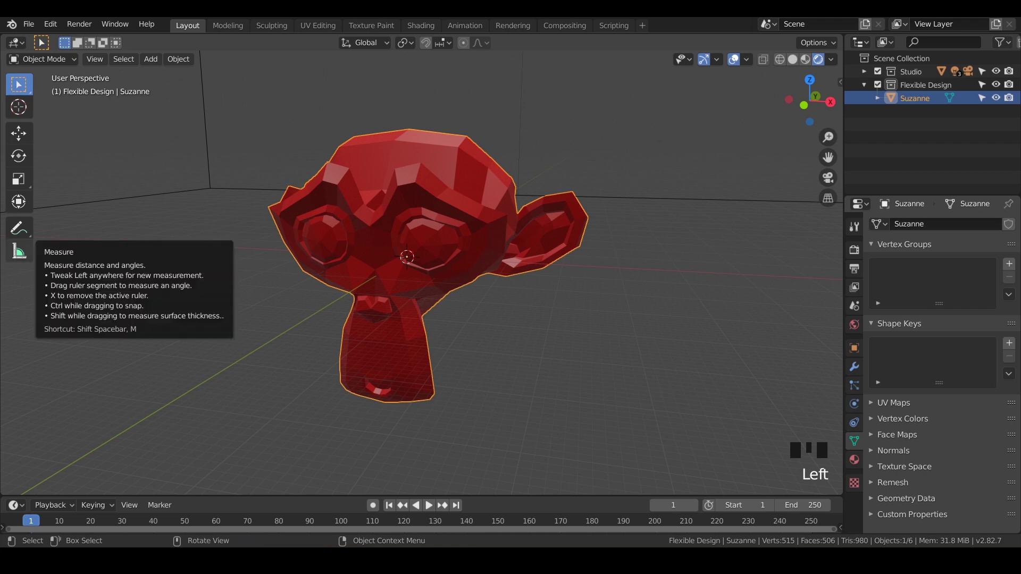
- With the Measure tool, drag a ruler across Suzanne's eyes from the front, reading 17.5502 mm
{"action": "left_click", "coordinate": [18, 252]}
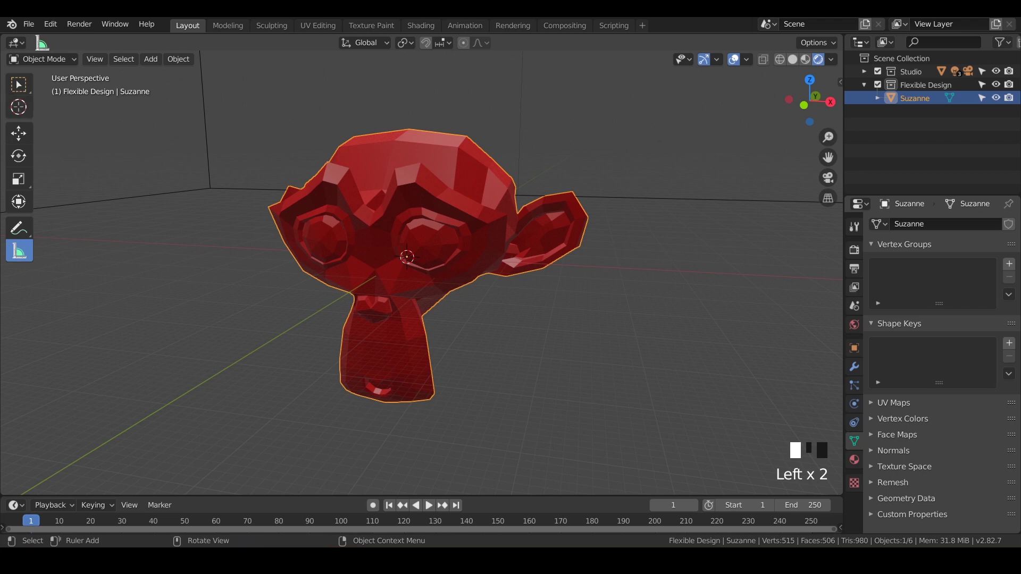
{"action": "middle_click_drag", "start_coordinate": [404, 256], "coordinate": [447, 283], "text": "shift"}
{"action": "scroll", "coordinate": [383, 277], "scroll_direction": "up", "scroll_amount": 2}
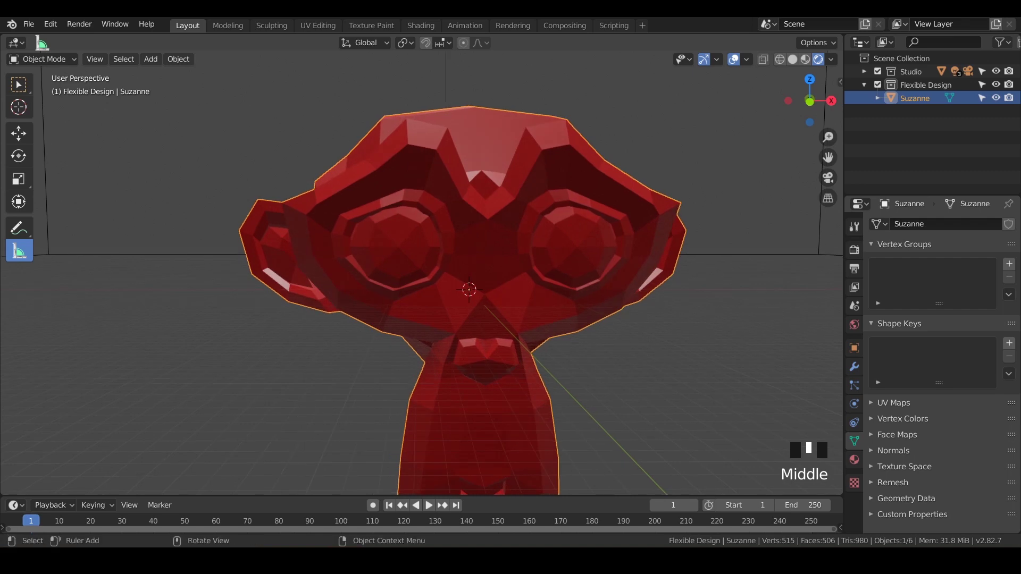
{"action": "left_click_drag", "start_coordinate": [399, 248], "coordinate": [577, 246]}
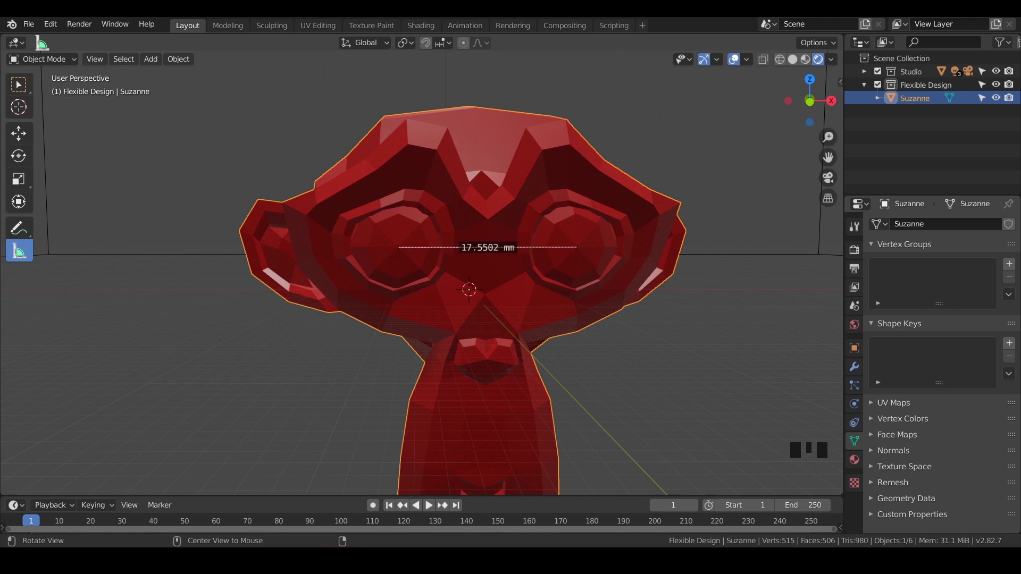
- Snap the eye ruler's right end onto the mesh so it reads 17.5781 mm, zooming to check
{"action": "middle_click_drag", "start_coordinate": [577, 246], "coordinate": [361, 204]}
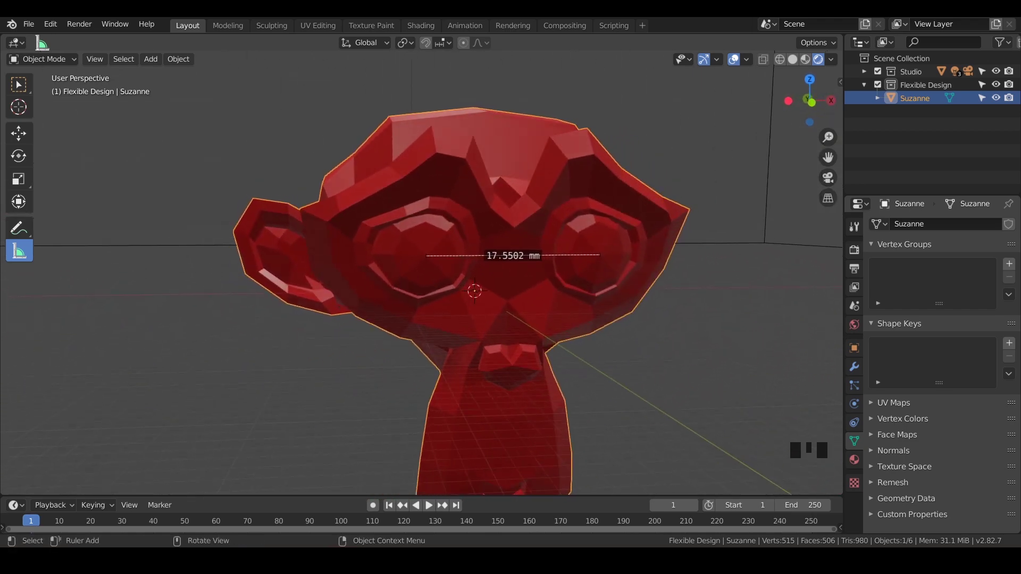
{"action": "left_click_drag", "start_coordinate": [427, 256], "coordinate": [427, 256]}
{"action": "left_click_drag", "start_coordinate": [599, 255], "coordinate": [600, 255]}
{"action": "mouse_move", "coordinate": [599, 255]}
{"action": "left_mouse_down"}
{"action": "mouse_move", "coordinate": [598, 194]}
{"action": "mouse_move", "coordinate": [596, 260]}
{"action": "mouse_move", "coordinate": [612, 246]}
{"action": "mouse_move", "coordinate": [617, 234]}
{"action": "mouse_move", "coordinate": [601, 226]}
{"action": "mouse_move", "coordinate": [579, 232]}
{"action": "mouse_move", "coordinate": [597, 254]}
{"action": "mouse_move", "coordinate": [624, 258]}
{"action": "mouse_move", "coordinate": [600, 255]}
{"action": "left_mouse_up"}
{"action": "key", "text": "ctrl+z"}
{"action": "key", "text": "ctrl+shift+z"}
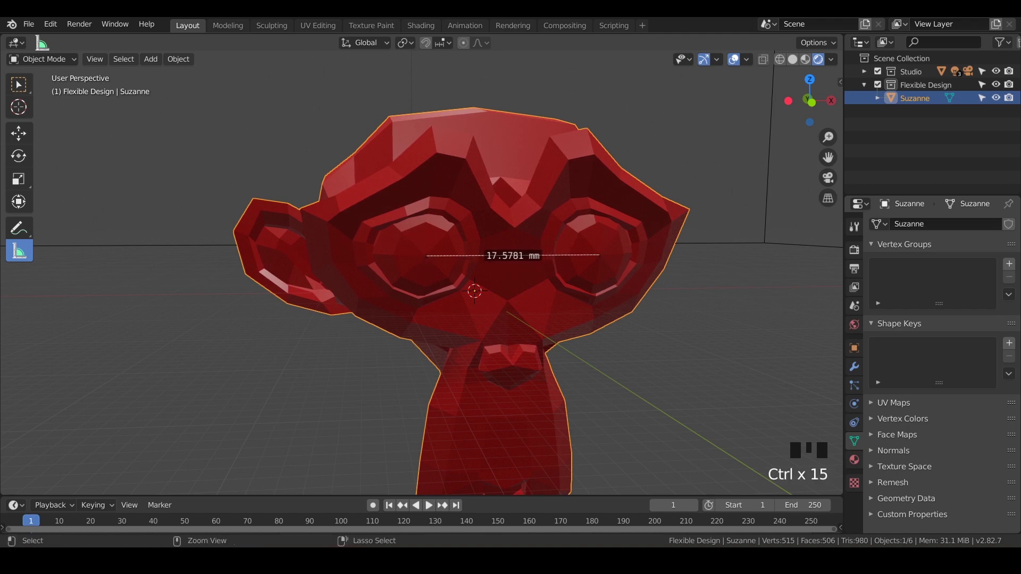
{"action": "scroll", "coordinate": [421, 273], "scroll_direction": "up", "scroll_amount": 5}
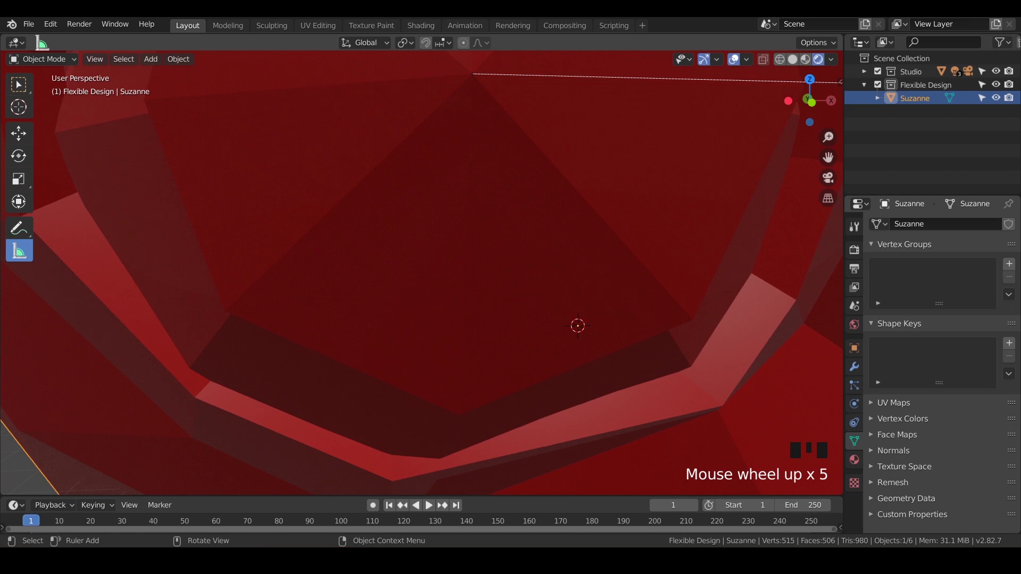
{"action": "scroll", "coordinate": [422, 272], "scroll_direction": "down", "scroll_amount": 6}
{"action": "scroll", "coordinate": [422, 273], "scroll_direction": "up", "scroll_amount": 2}
- Move the ruler onto Suzanne's right ear to measure its wall thickness of 2.28594 mm
{"action": "middle_click_drag", "start_coordinate": [422, 273], "coordinate": [422, 188], "text": "shift"}
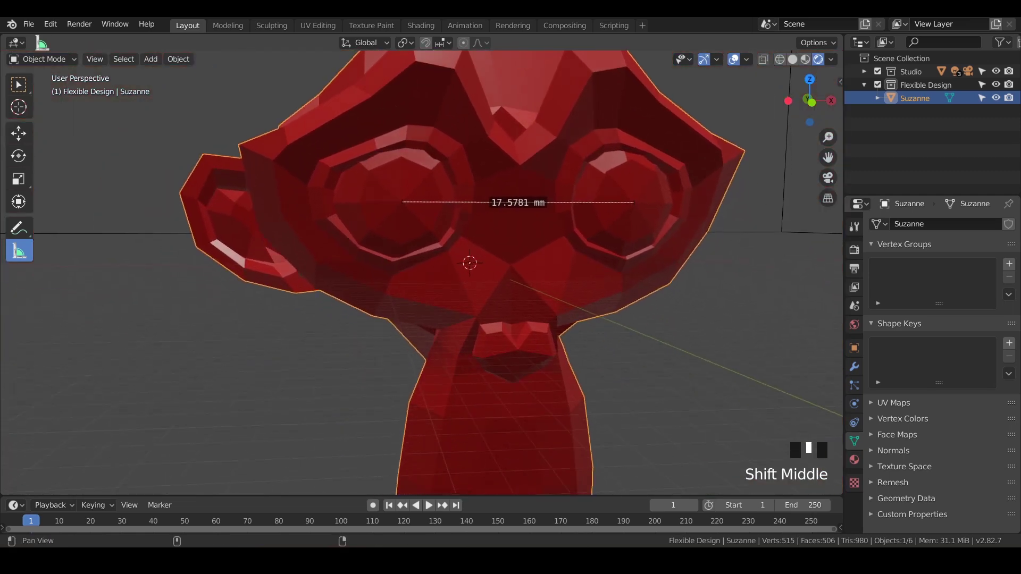
{"action": "scroll", "coordinate": [457, 262], "scroll_direction": "down", "scroll_amount": 2}
{"action": "middle_click_drag", "start_coordinate": [449, 262], "coordinate": [430, 274]}
{"action": "left_click_drag", "start_coordinate": [442, 264], "coordinate": [610, 241]}
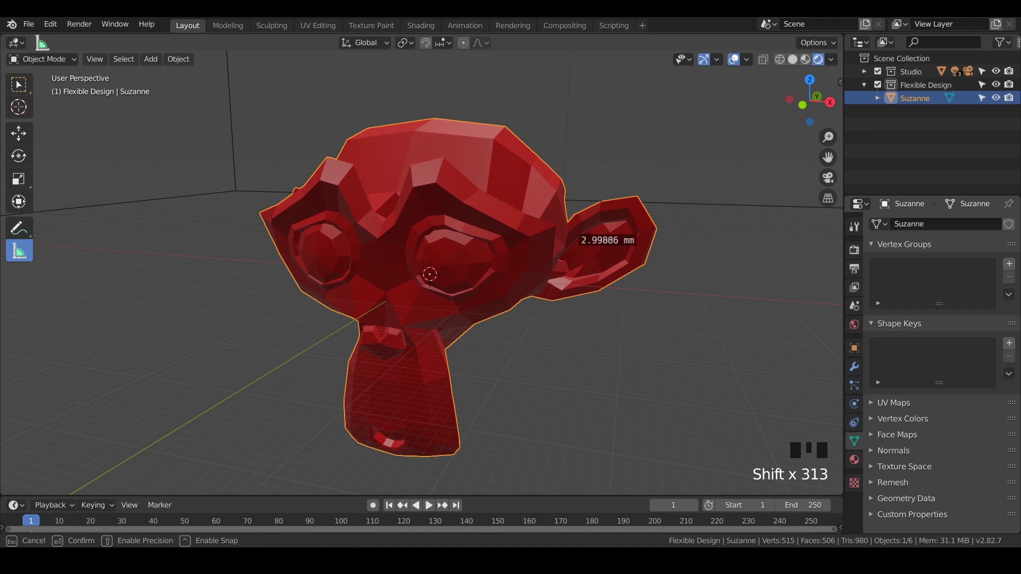
{"action": "mouse_move", "coordinate": [607, 240]}
{"action": "left_mouse_down", "text": "shift"}
{"action": "mouse_move", "coordinate": [604, 228]}
{"action": "mouse_move", "coordinate": [604, 246]}
{"action": "mouse_move", "coordinate": [591, 256]}
{"action": "mouse_move", "coordinate": [609, 245]}
{"action": "left_mouse_up", "text": "shift"}
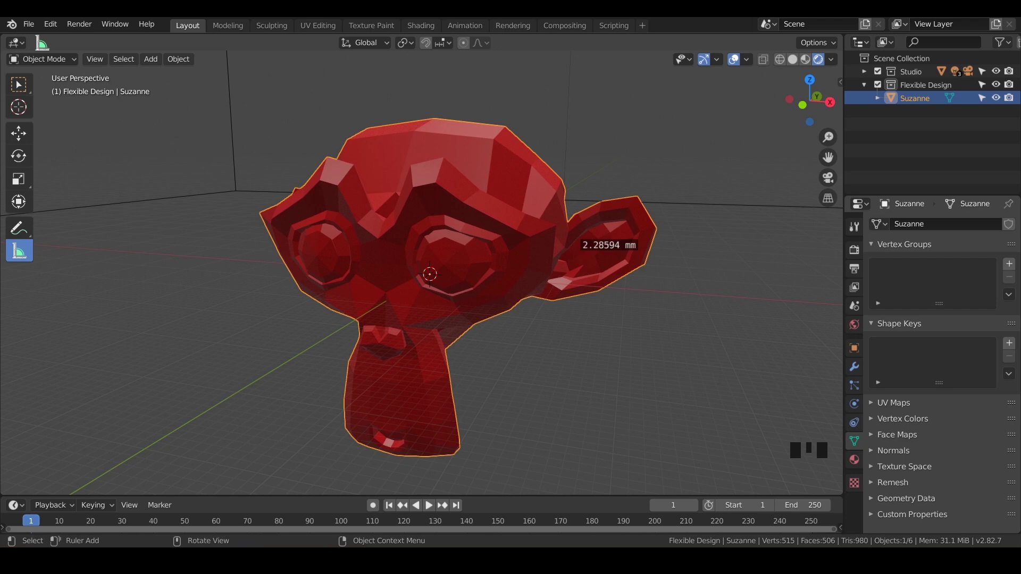
- Orbit and zoom in sideways to inspect the 2.28594 mm ear-thickness measurement
{"action": "middle_click_drag", "start_coordinate": [532, 277], "coordinate": [399, 276]}
{"action": "scroll", "coordinate": [422, 273], "scroll_direction": "up", "scroll_amount": 4}
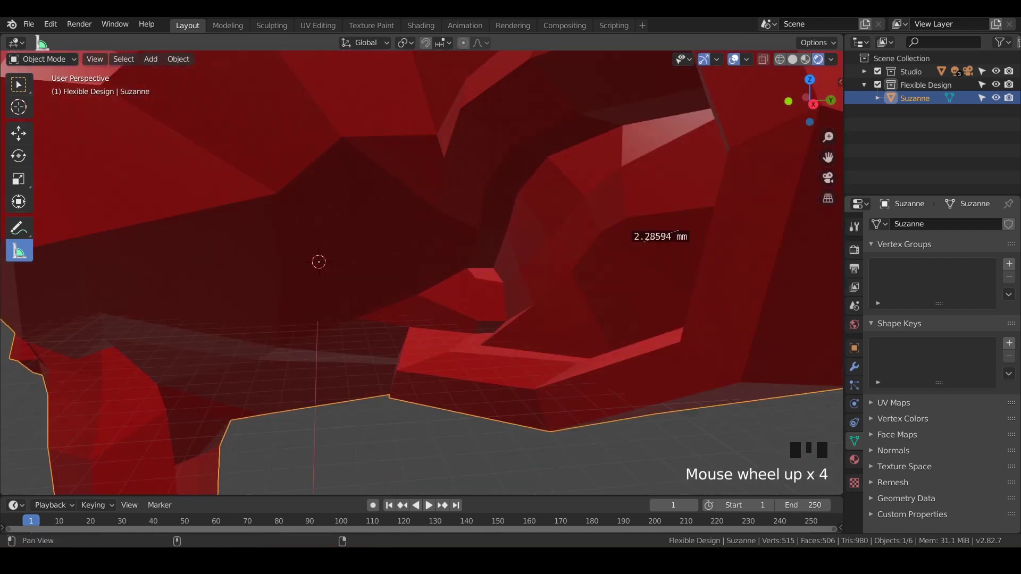
{"action": "middle_click_drag", "start_coordinate": [479, 266], "coordinate": [453, 290], "text": "shift"}
{"action": "scroll", "coordinate": [401, 280], "scroll_direction": "up", "scroll_amount": 2}
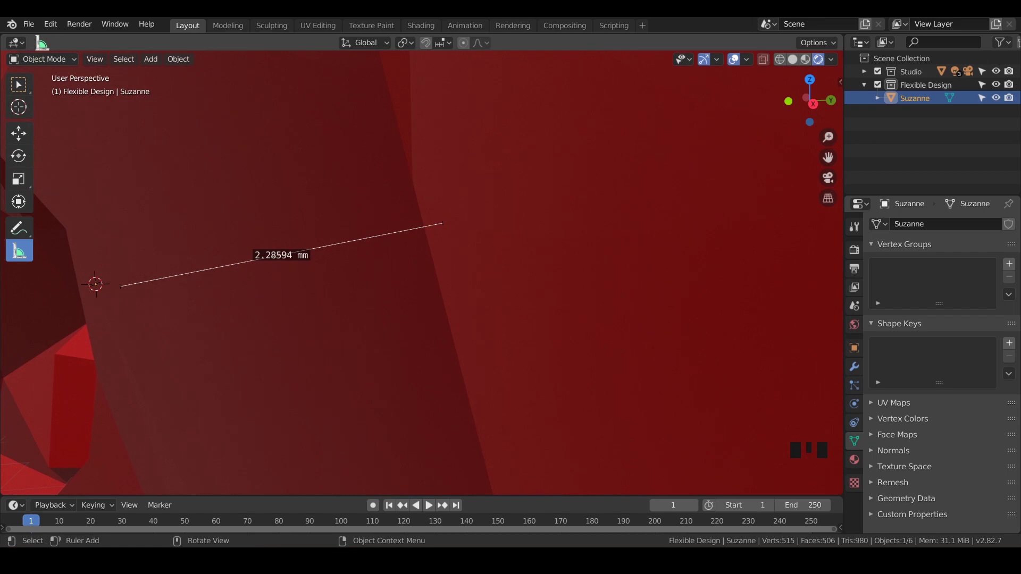
{"action": "scroll", "coordinate": [420, 271], "scroll_direction": "down", "scroll_amount": 5}
{"action": "middle_click_drag", "start_coordinate": [420, 271], "coordinate": [307, 313]}
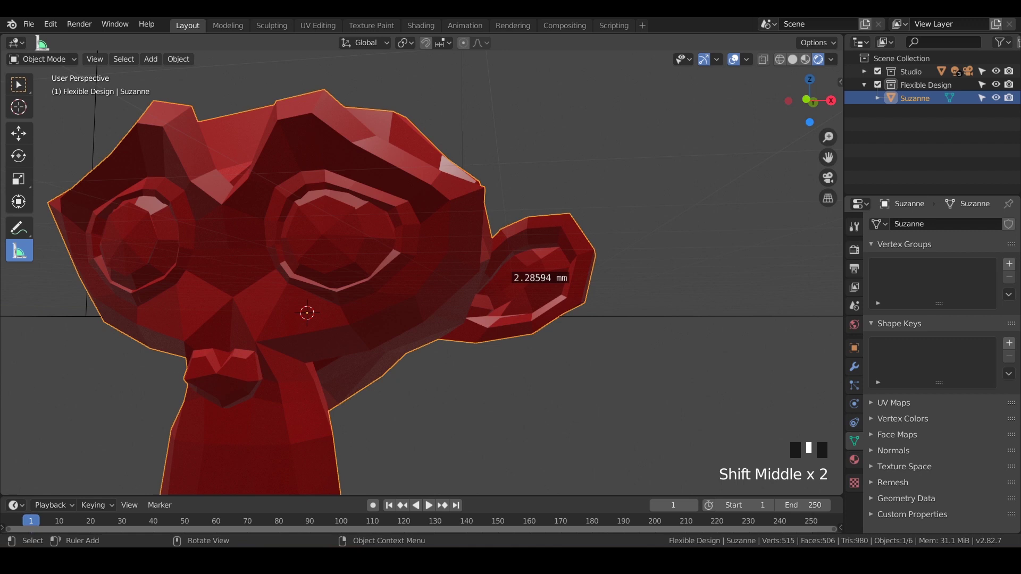
- Draw a new ruler from the ear, snap it to the head-top edge, and bend it into an angle
{"action": "left_click_drag", "start_coordinate": [544, 278], "coordinate": [312, 113]}
{"action": "left_click_drag", "start_coordinate": [544, 277], "coordinate": [450, 200]}
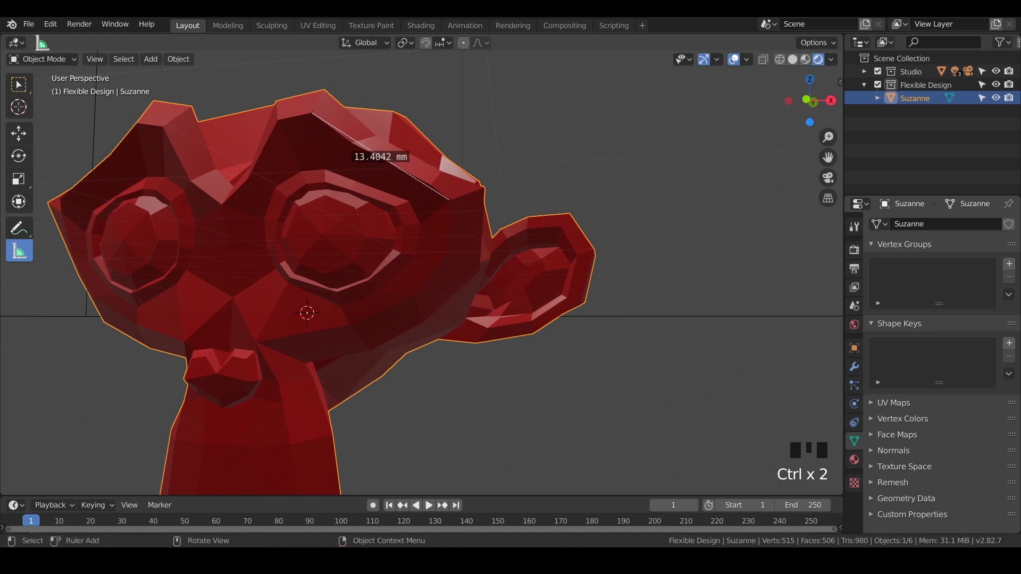
{"action": "left_click_drag", "start_coordinate": [381, 156], "coordinate": [325, 240]}
{"action": "scroll", "coordinate": [324, 241], "scroll_direction": "up", "scroll_amount": 4}
{"action": "middle_click_drag", "start_coordinate": [325, 241], "coordinate": [446, 282], "text": "shift"}
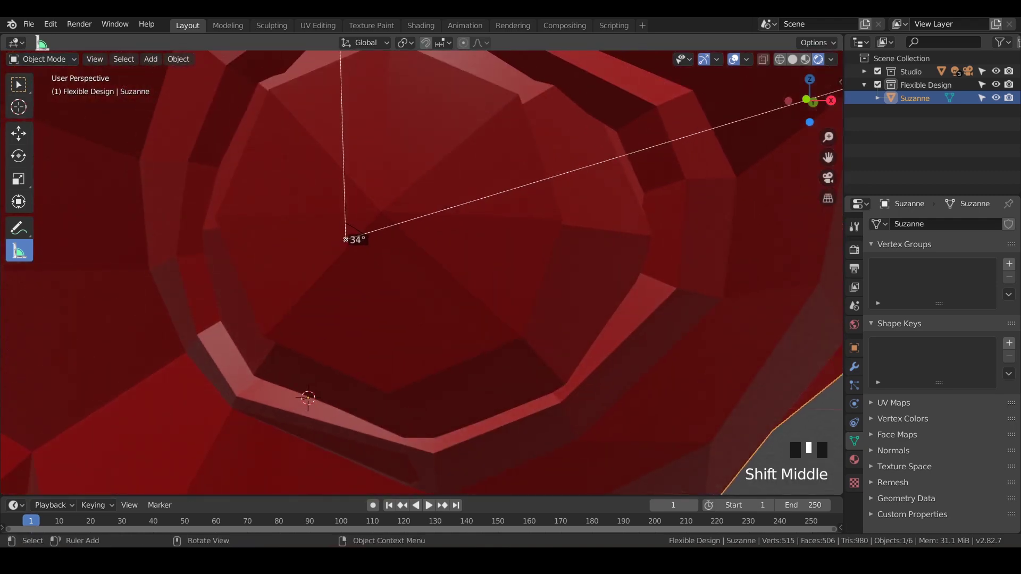
{"action": "scroll", "coordinate": [422, 272], "scroll_direction": "down", "scroll_amount": 5}
- Adjust the angle's vertex and snap its end onto the forehead corner edge to read 45°
{"action": "left_click_drag", "start_coordinate": [400, 263], "coordinate": [504, 240]}
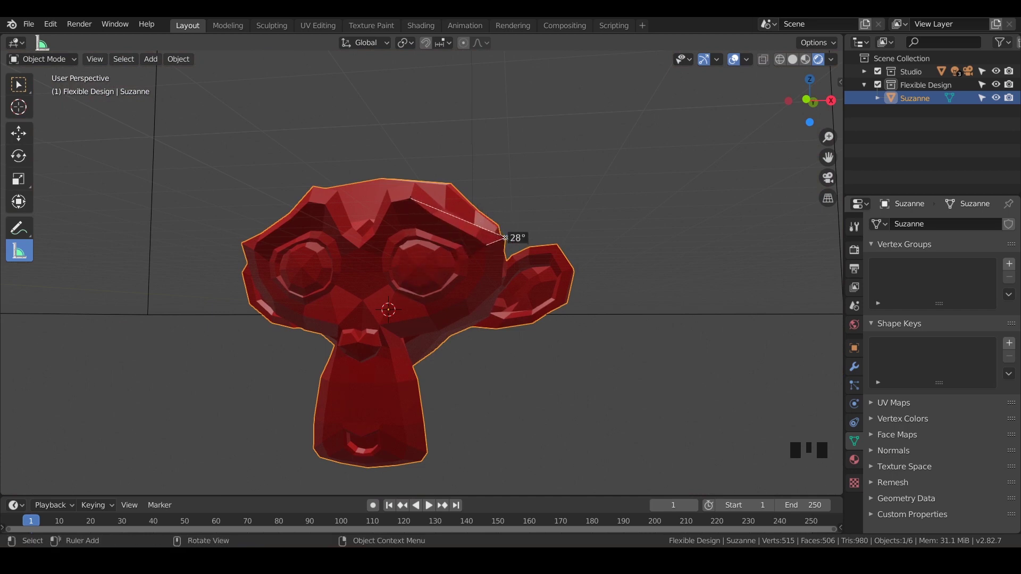
{"action": "scroll", "coordinate": [503, 240], "scroll_direction": "up", "scroll_amount": 2}
{"action": "mouse_move", "coordinate": [553, 218]}
{"action": "left_mouse_down"}
{"action": "mouse_move", "coordinate": [576, 205]}
{"action": "mouse_move", "coordinate": [569, 211]}
{"action": "left_mouse_up"}
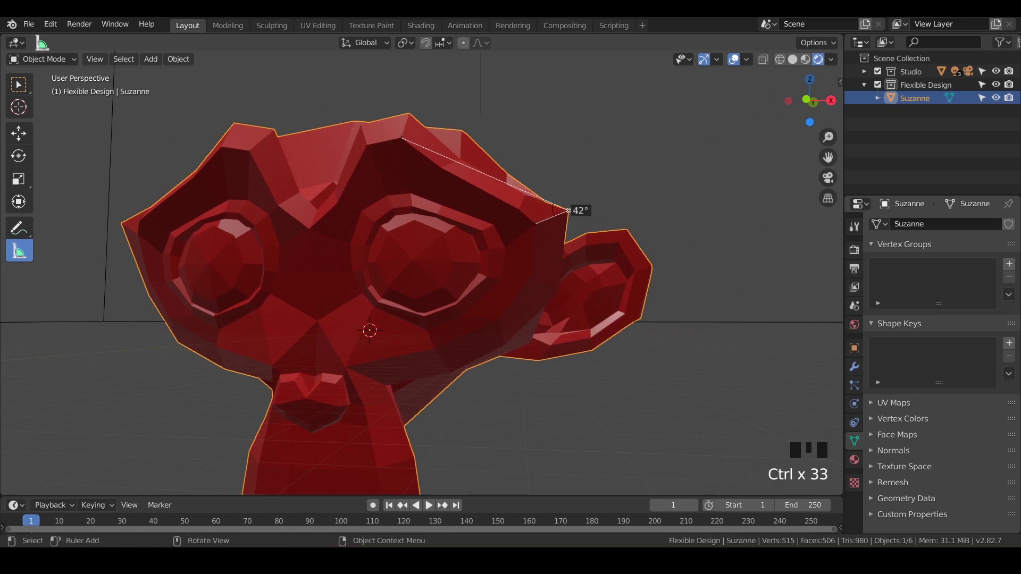
{"action": "scroll", "coordinate": [568, 211], "scroll_direction": "up", "scroll_amount": 3}
{"action": "middle_click_drag", "start_coordinate": [569, 211], "coordinate": [521, 200], "text": "shift"}
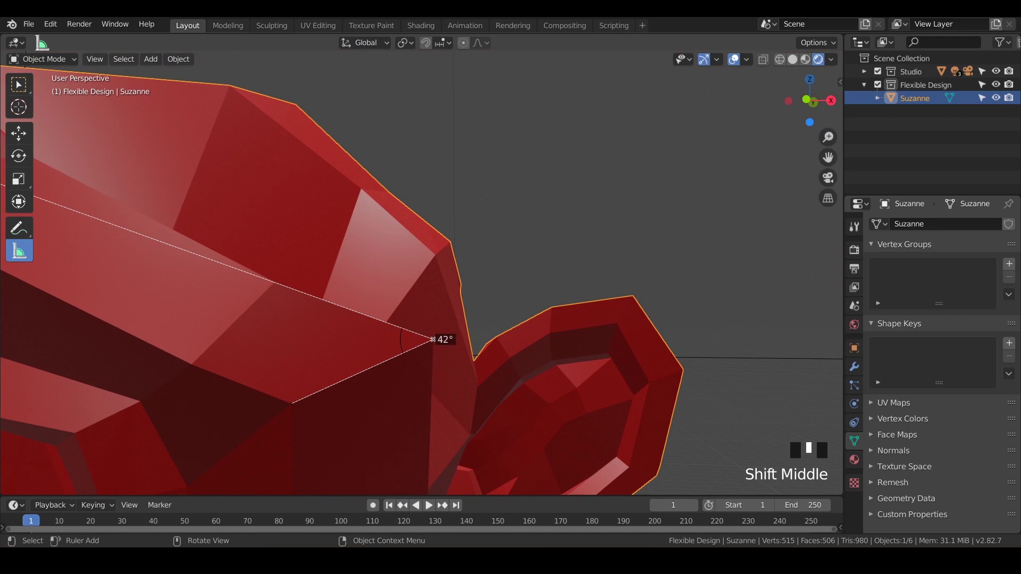
{"action": "scroll", "coordinate": [521, 199], "scroll_direction": "down", "scroll_amount": 2}
{"action": "middle_click_drag", "start_coordinate": [520, 199], "coordinate": [673, 243], "text": "shift"}
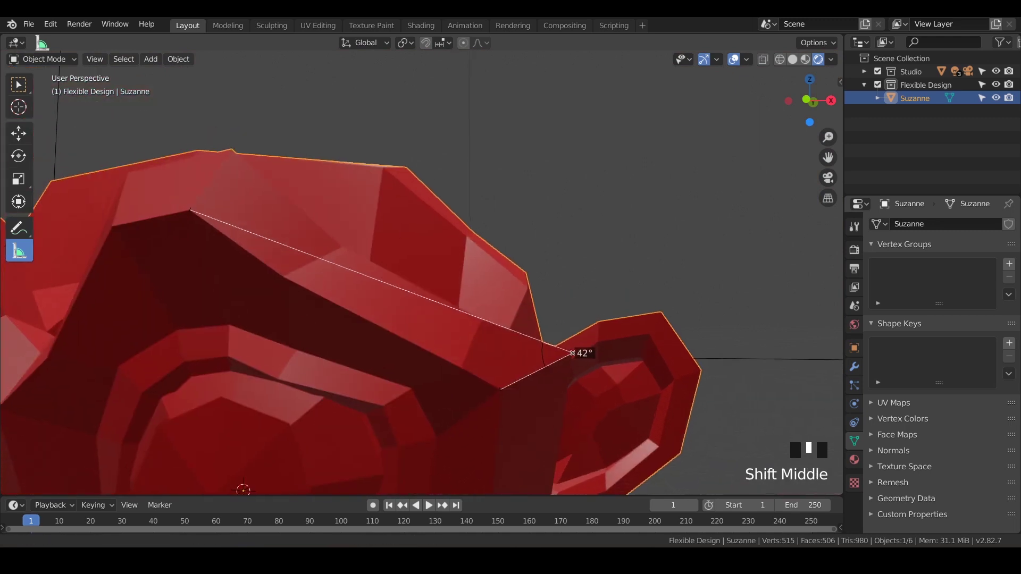
{"action": "left_click_drag", "start_coordinate": [190, 210], "coordinate": [482, 321], "text": "ctrl"}
- Orbit around the forehead corner to check the 45° angle, returning to Suzanne's front
{"action": "middle_click_drag", "start_coordinate": [482, 320], "coordinate": [622, 155]}
{"action": "scroll", "coordinate": [458, 319], "scroll_direction": "up", "scroll_amount": 2}
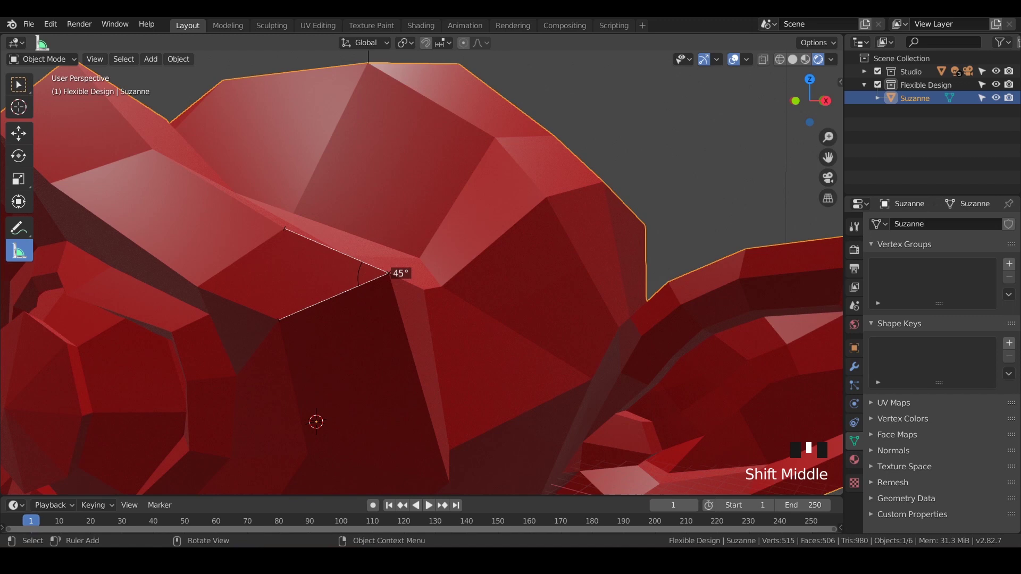
{"action": "middle_click_drag", "start_coordinate": [478, 223], "coordinate": [426, 239]}
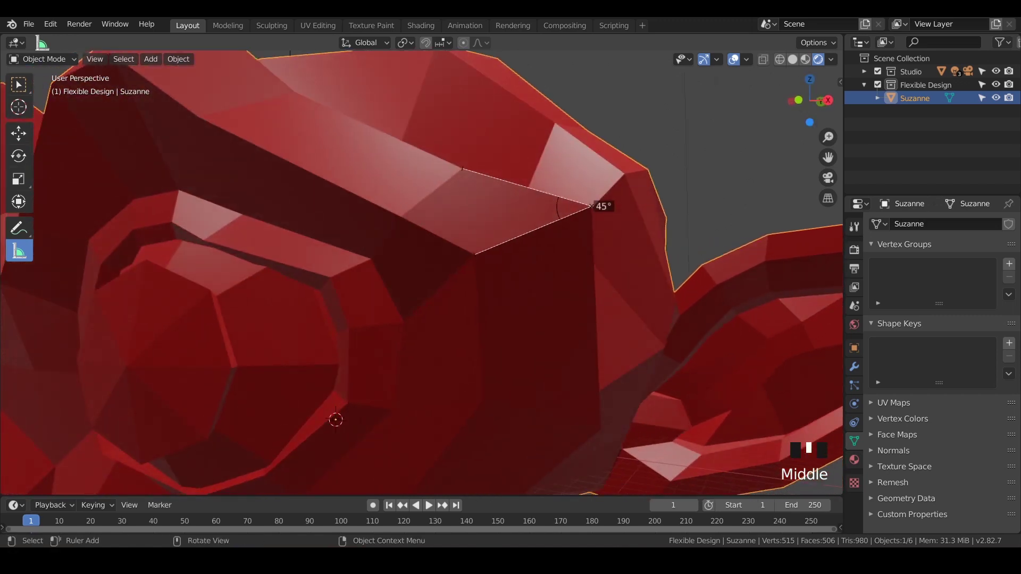
{"action": "scroll", "coordinate": [426, 276], "scroll_direction": "down", "scroll_amount": 3}
{"action": "middle_click_drag", "start_coordinate": [425, 277], "coordinate": [479, 181], "text": "shift"}
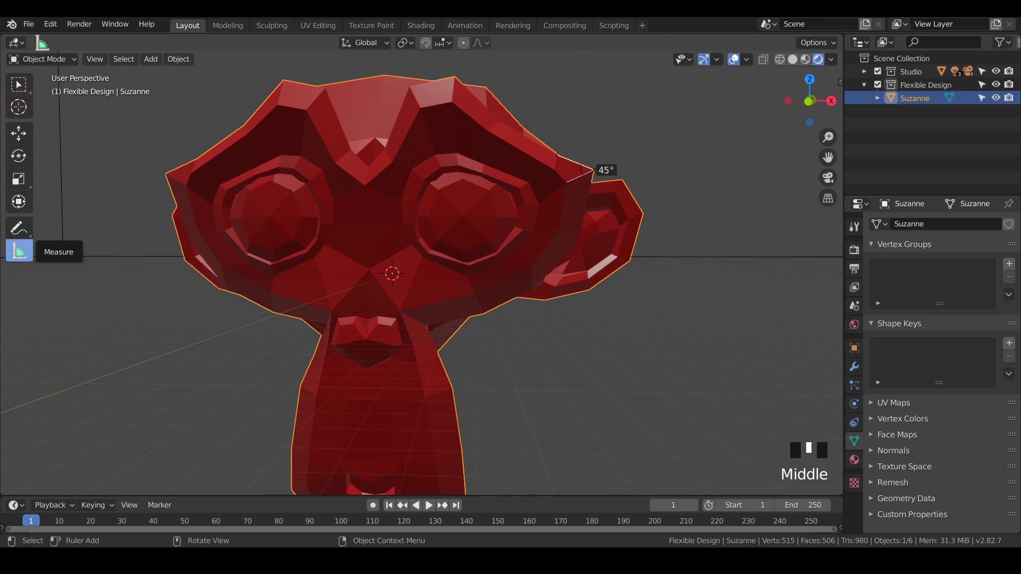
- Reposition the angle vertex, then delete the protractor and the remaining ruler
{"action": "left_click_drag", "start_coordinate": [593, 171], "coordinate": [605, 162]}
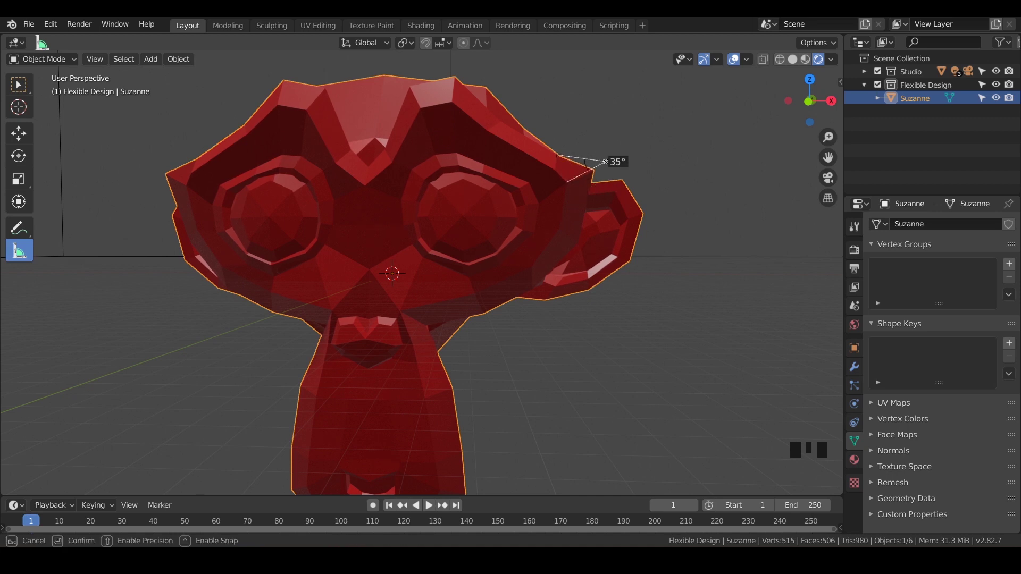
{"action": "left_click_drag", "start_coordinate": [595, 164], "coordinate": [596, 156]}
{"action": "key", "text": "Delete"}
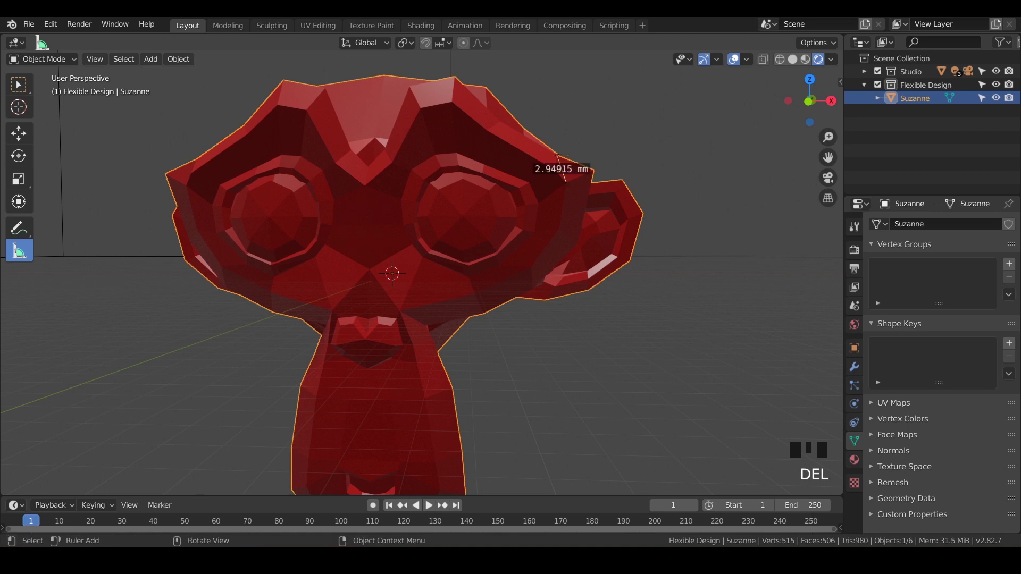
{"action": "left_click_drag", "start_coordinate": [564, 181], "coordinate": [614, 157]}
{"action": "key", "text": "Delete"}
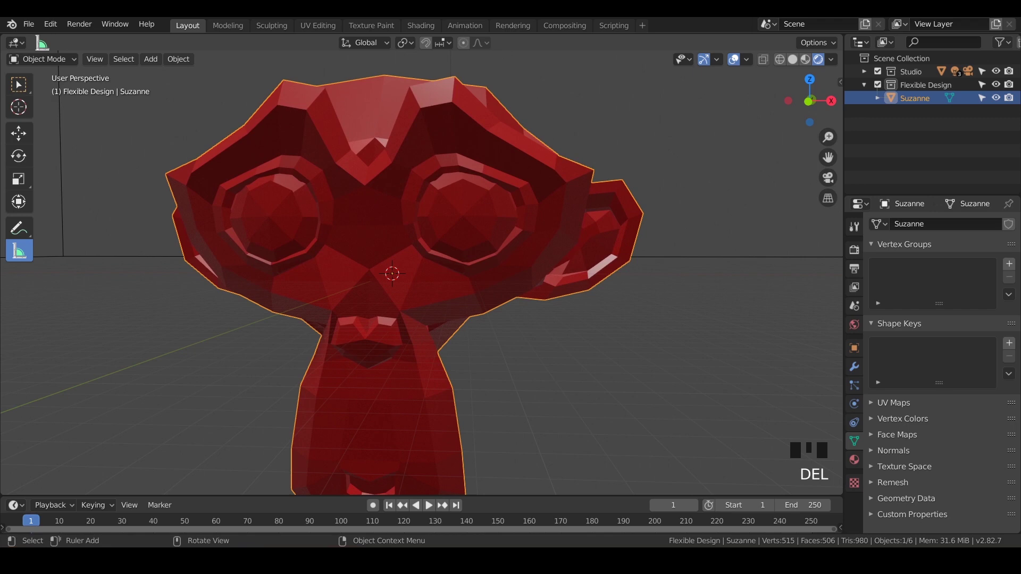
- Return to the Select Box tool and orbit around Suzanne to look over the model
{"action": "mouse_move", "coordinate": [420, 266]}
{"action": "middle_mouse_down"}
{"action": "mouse_move", "coordinate": [505, 266]}
{"action": "mouse_move", "coordinate": [425, 264]}
{"action": "middle_mouse_up"}
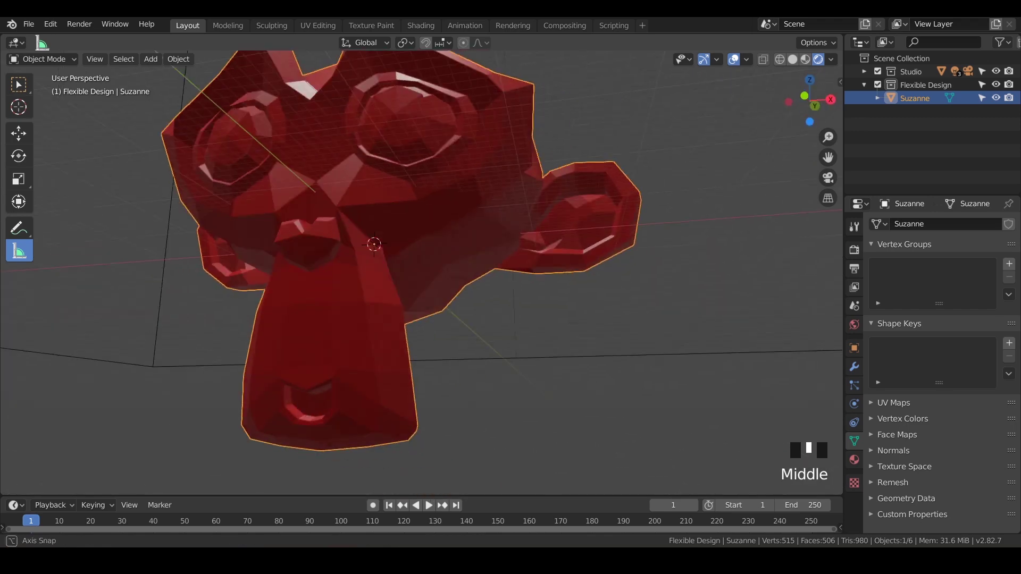
{"action": "middle_click_drag", "start_coordinate": [426, 266], "coordinate": [388, 250]}
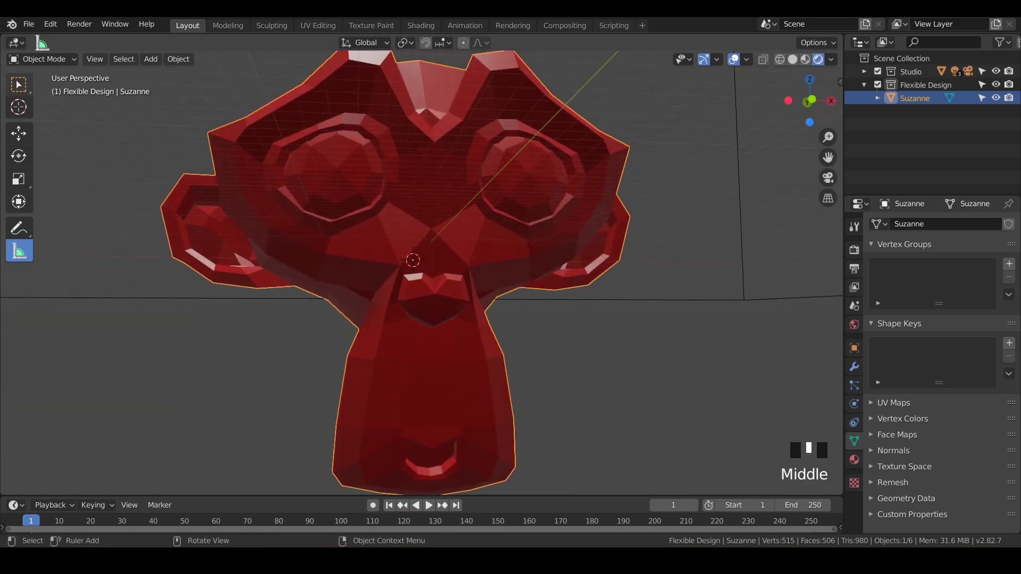
{"action": "left_click", "coordinate": [19, 84]}
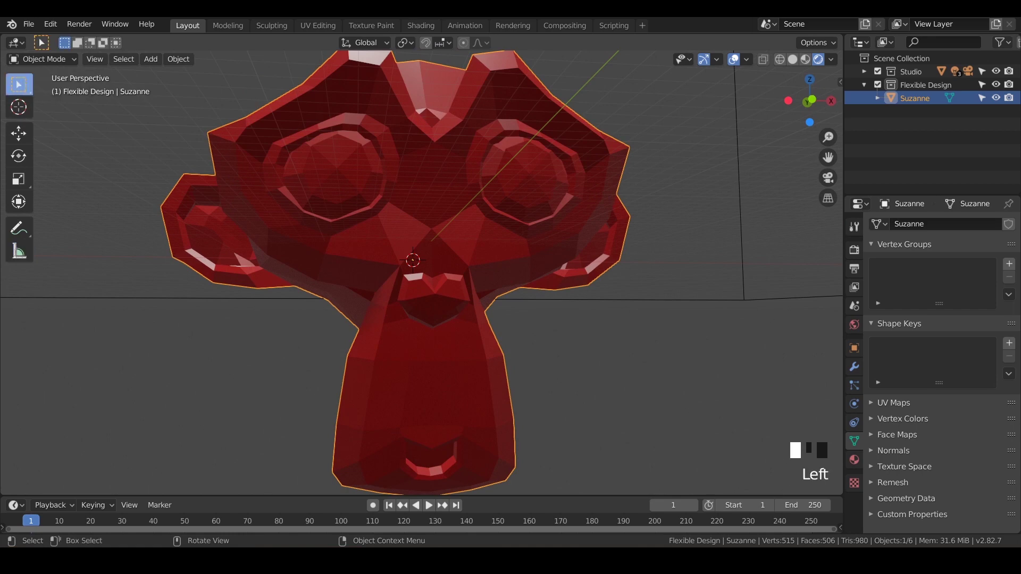
{"action": "middle_click_drag", "start_coordinate": [415, 255], "coordinate": [484, 266]}
{"action": "scroll", "coordinate": [415, 256], "scroll_direction": "down", "scroll_amount": 4}
{"action": "scroll", "coordinate": [447, 266], "scroll_direction": "up", "scroll_amount": 2}
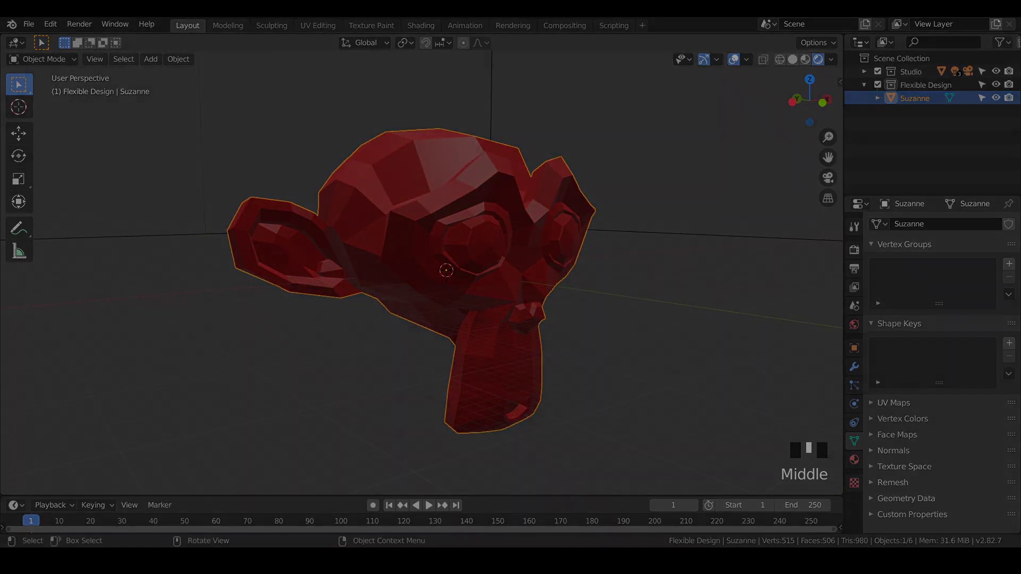